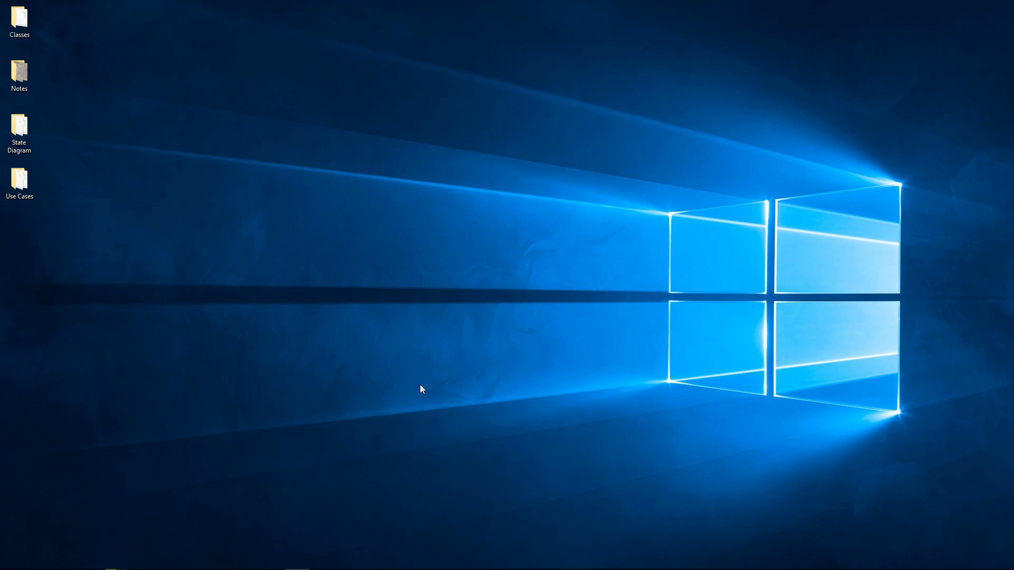
Step: Launch Task Scheduler by searching 'task s' from the Start menu
drag(125, 93, 483, 344)
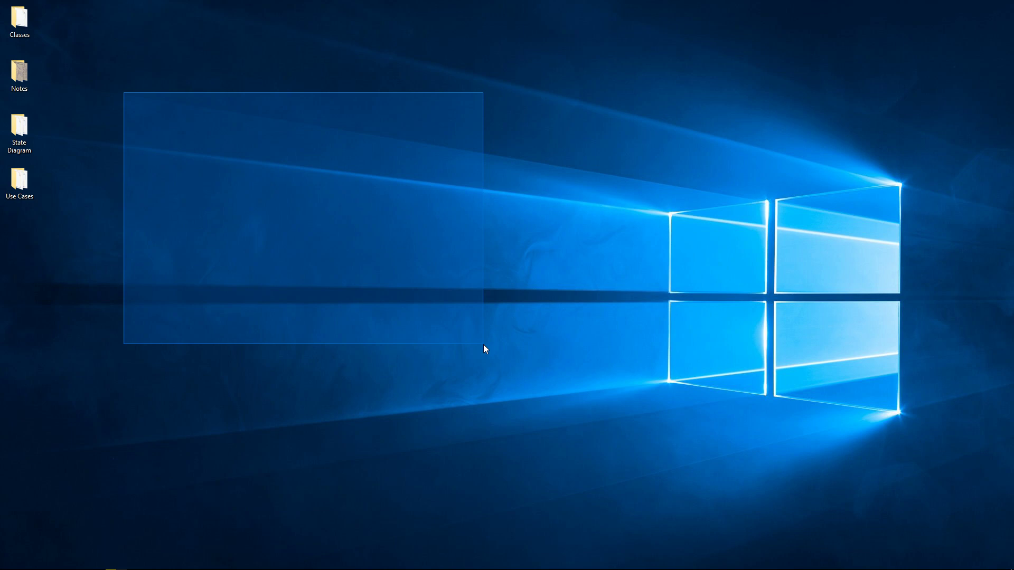
drag(483, 344, 483, 344)
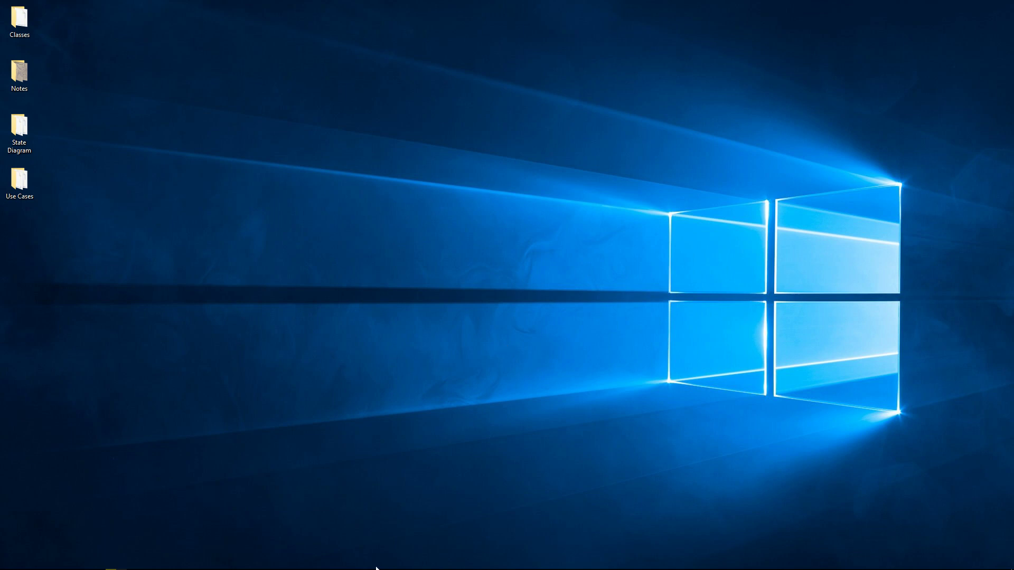
mouse_move(376, 568)
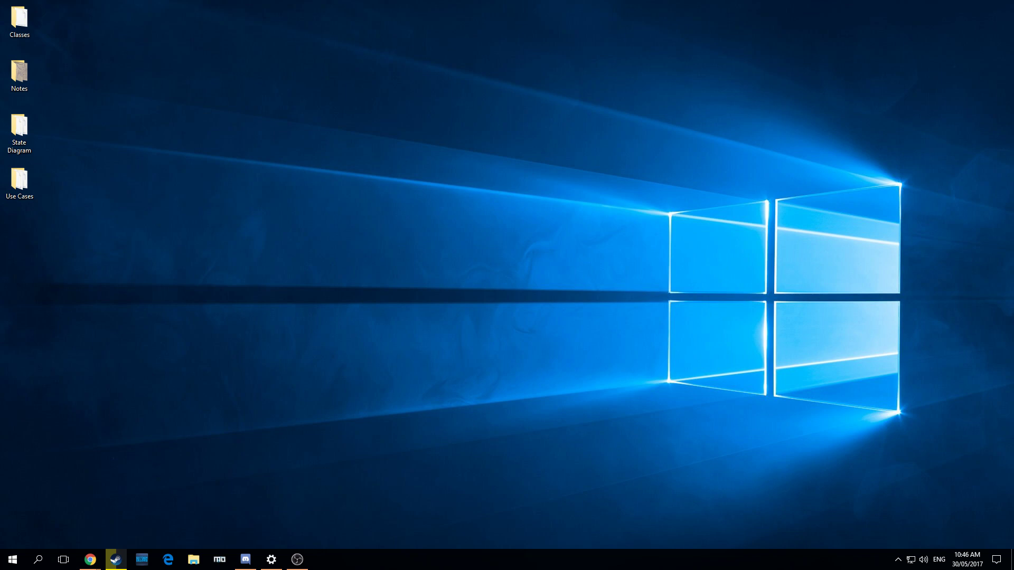
key(super)
text(tas)
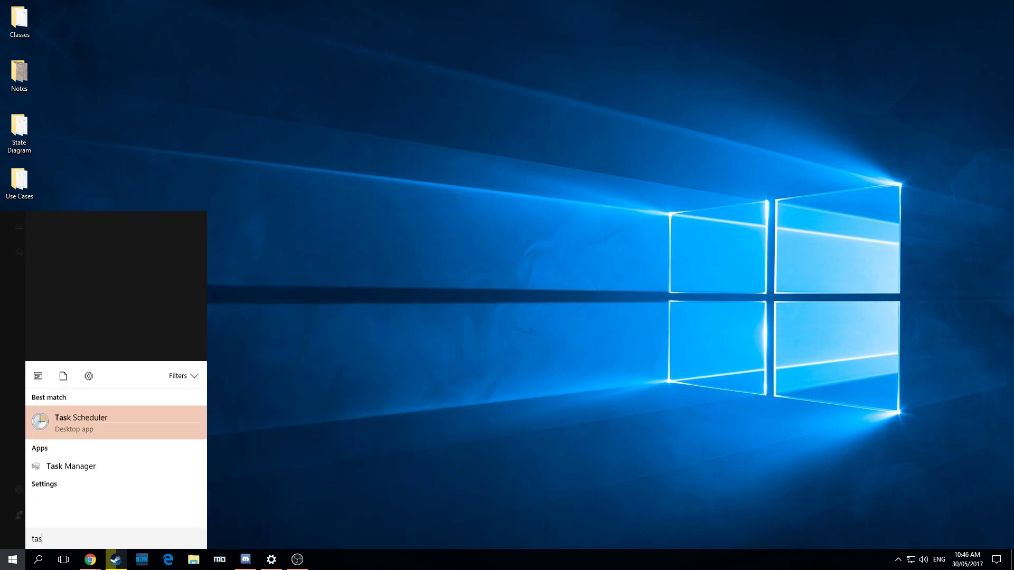
text(k s)
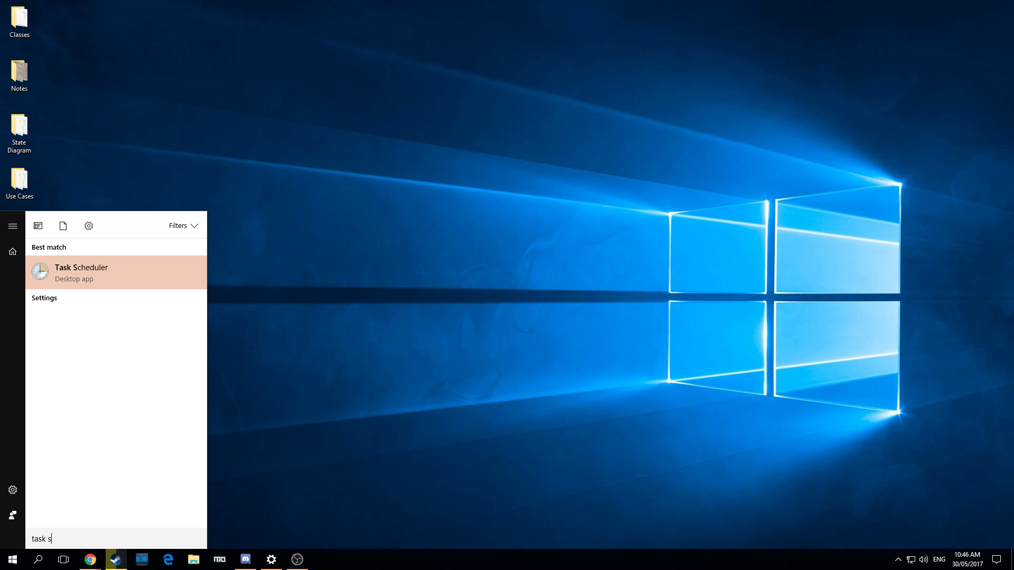
key(Return)
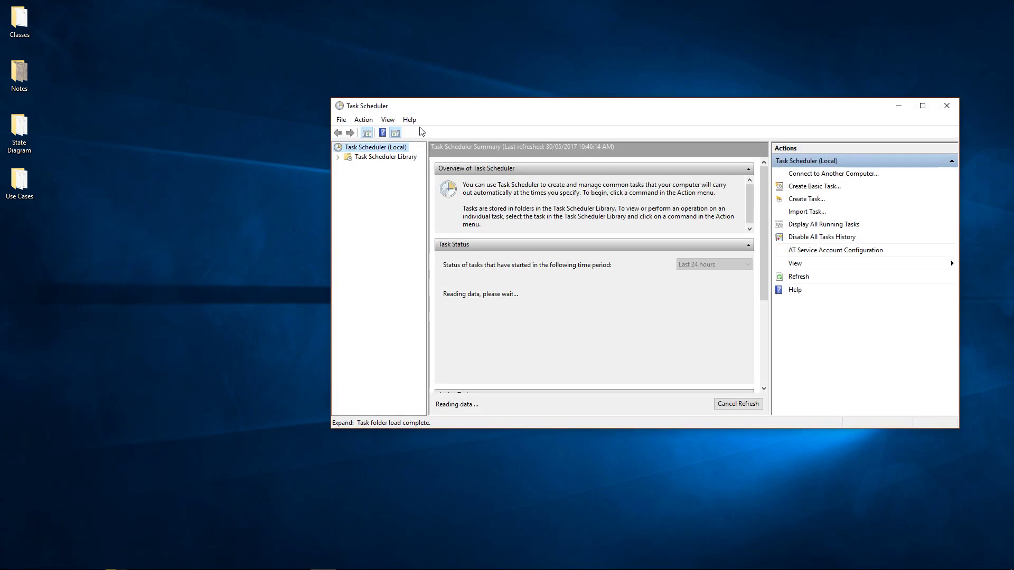
drag(433, 112, 322, 131)
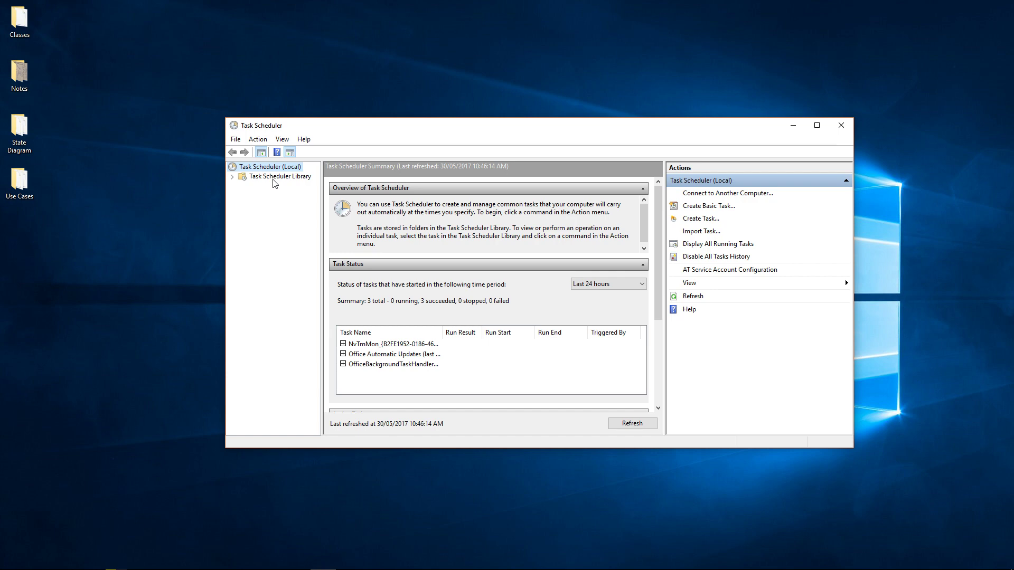
Step: Expand Task Scheduler Library > Microsoft and show the Office folder's seven tasks
click(275, 177)
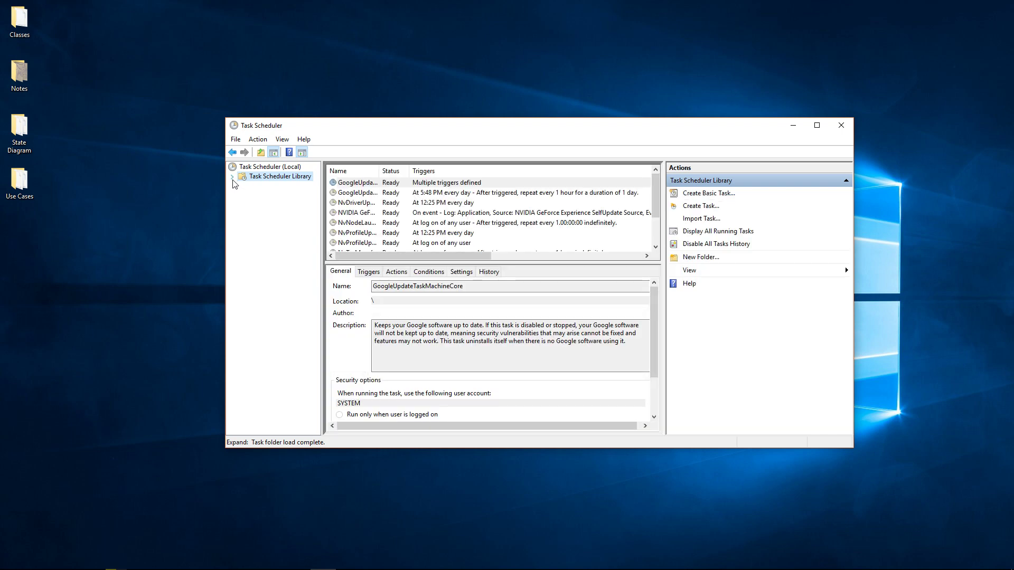
click(271, 187)
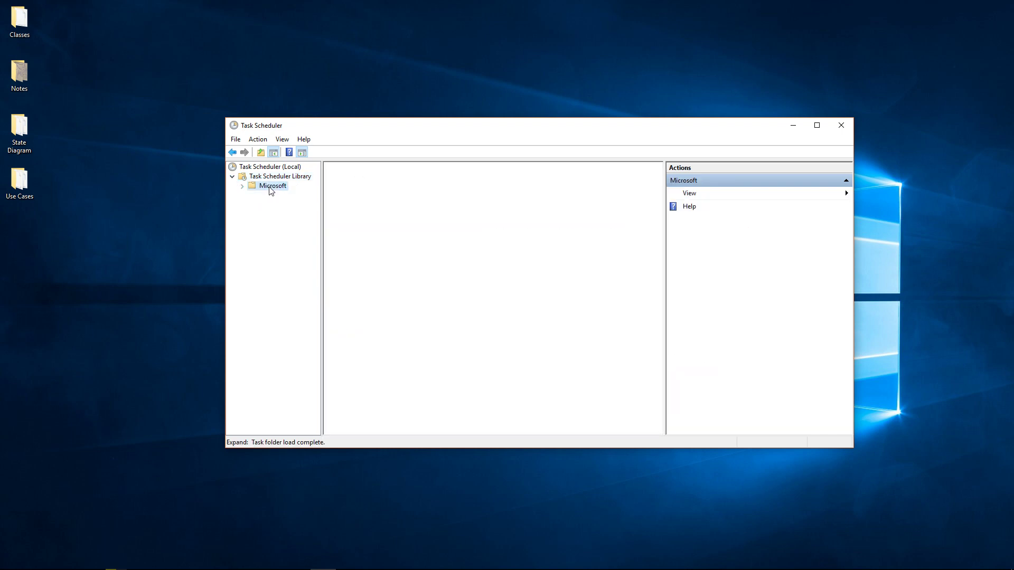
click(242, 187)
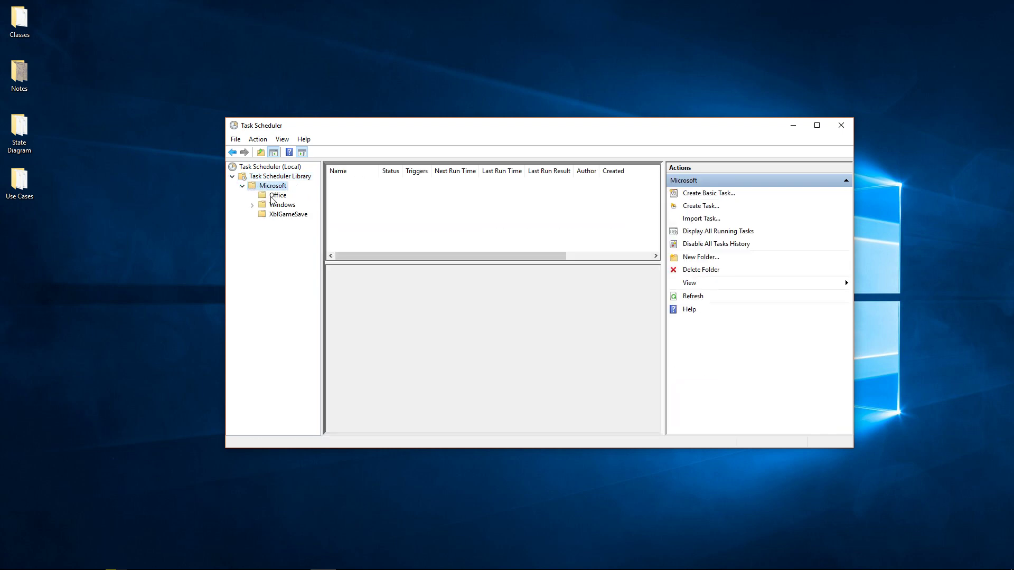
click(275, 195)
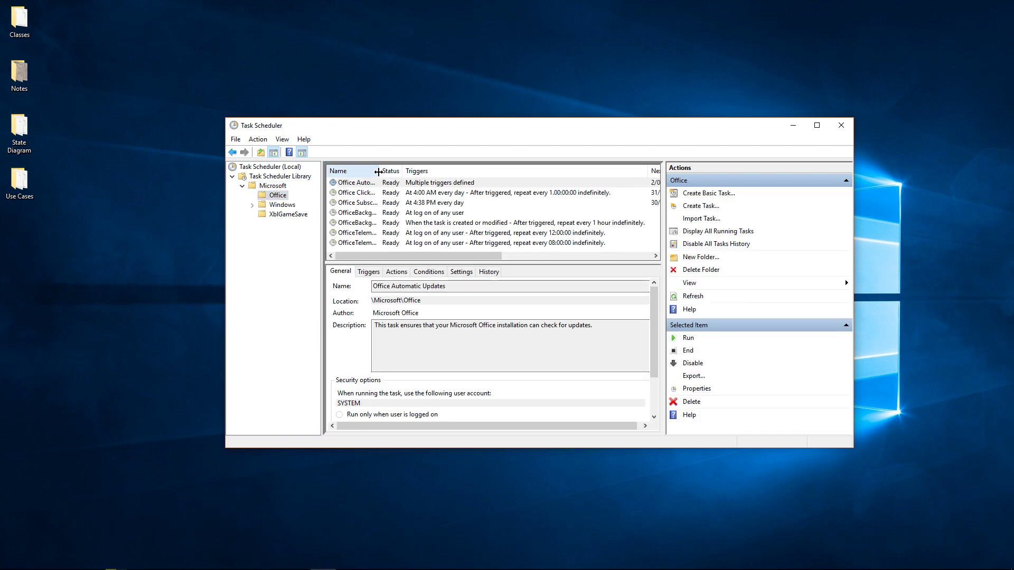
Step: Widen the Name column and compare the OfficeBackgroundTaskHandlerLogon and Registration task details
drag(379, 171, 484, 170)
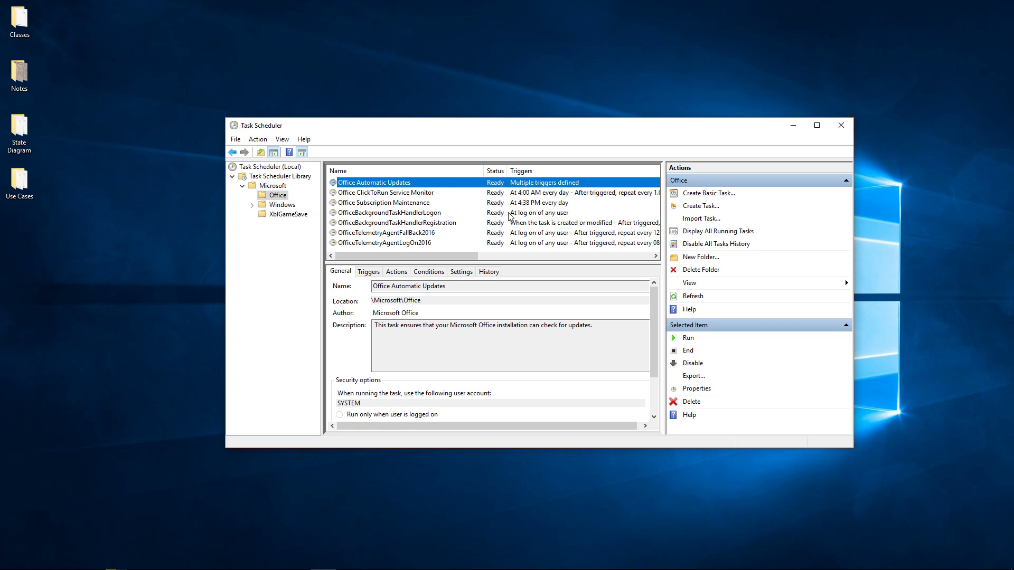
click(377, 217)
key(Down)
key(Up)
key(Down)
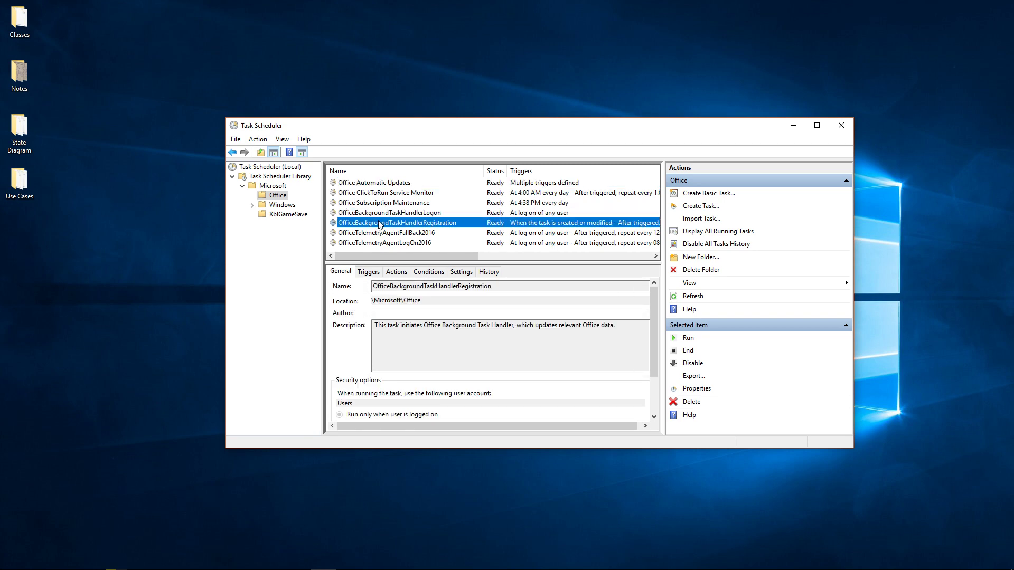
key(Up)
key(Down)
Step: Return to the OfficeBackgroundTaskHandlerLogon task's details and move the window right
key(Up)
key(Down)
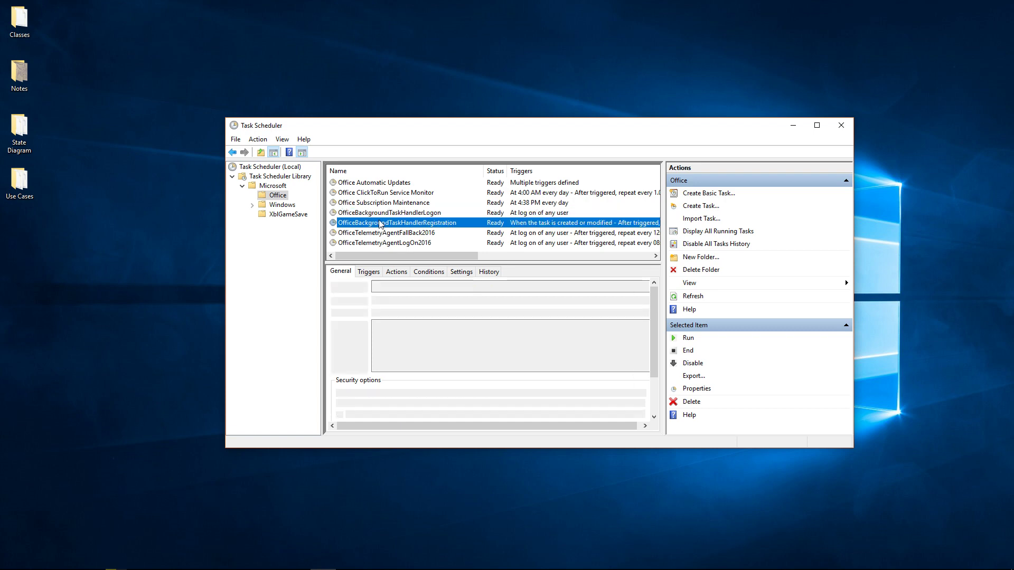
key(Up)
key(Down)
key(Up)
drag(402, 133, 546, 133)
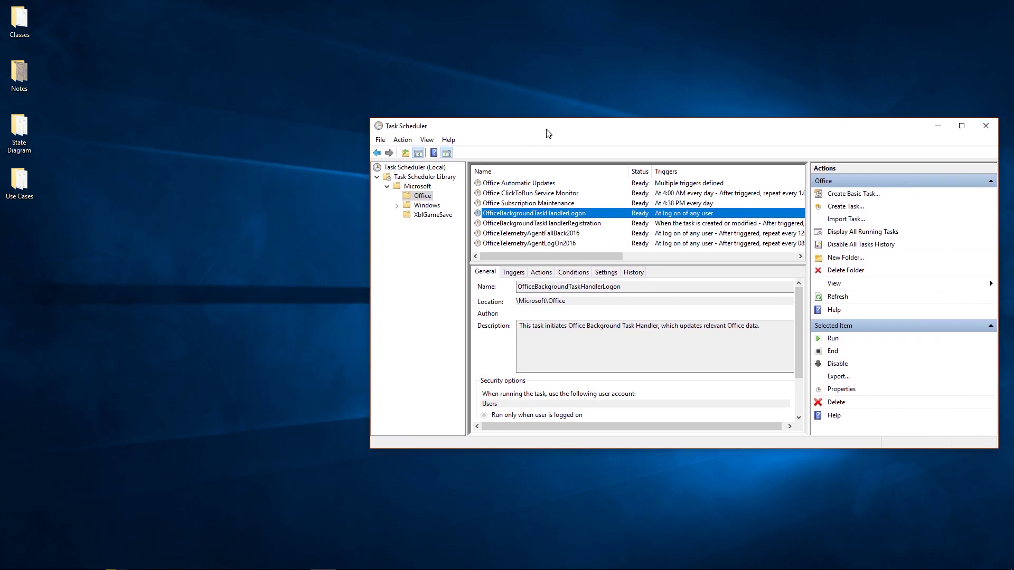
Step: Disable the OfficeBackgroundTaskHandlerLogon and OfficeBackgroundTaskHandlerRegistration tasks
right_click(565, 216)
click(592, 243)
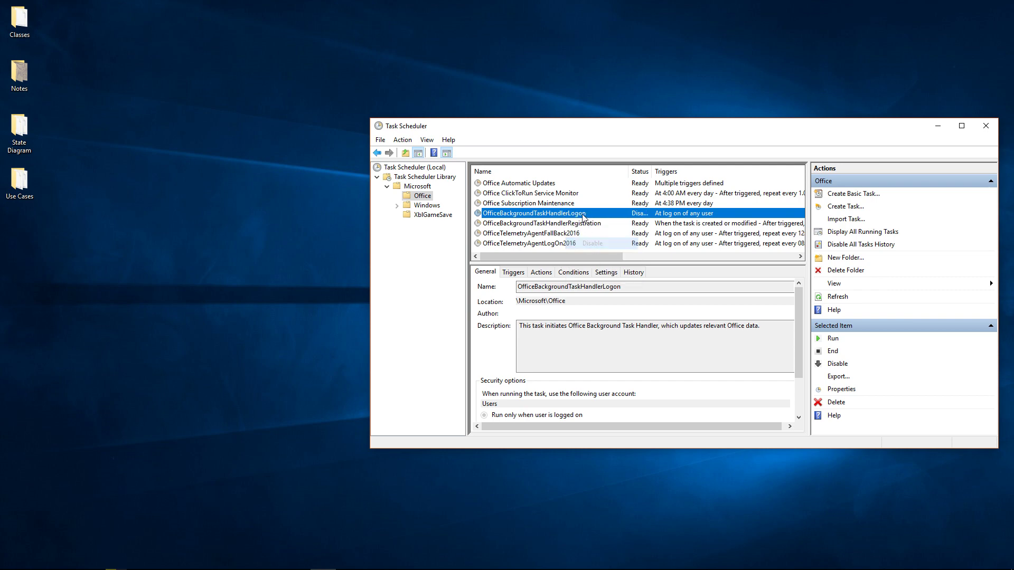
right_click(569, 223)
click(594, 252)
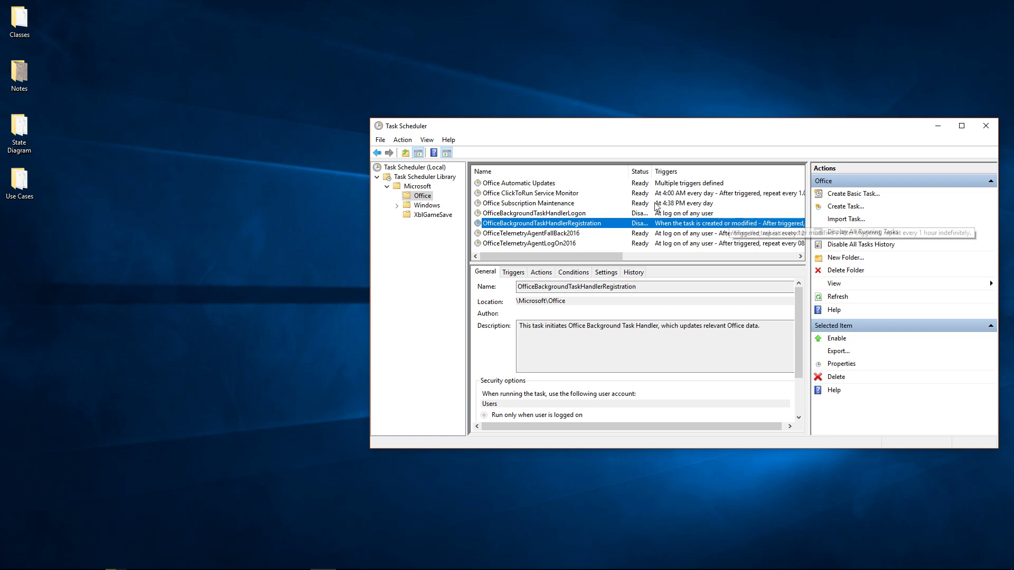
Step: Widen the Status column to read the Logon and Registration task statuses in full
click(556, 203)
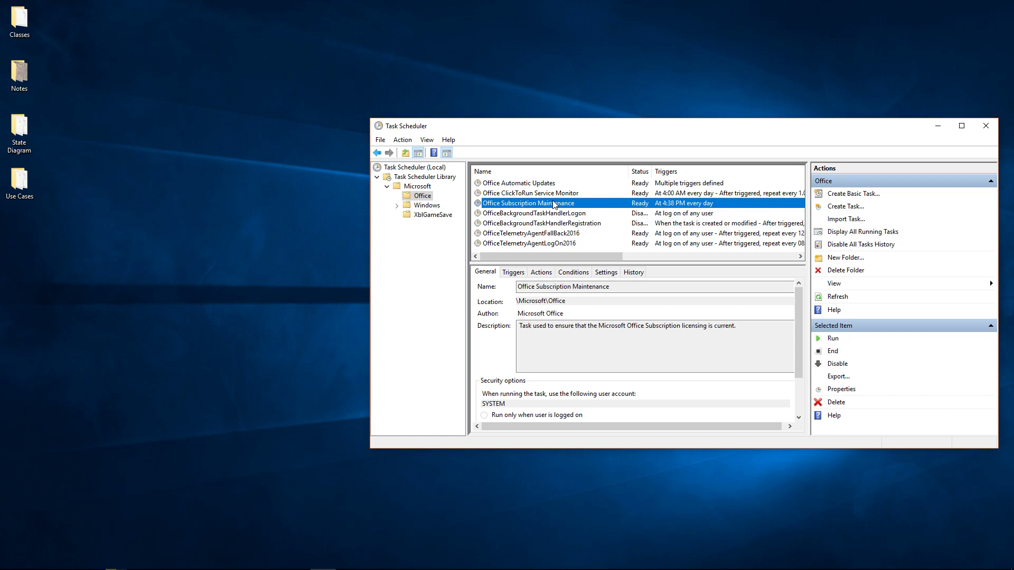
click(563, 213)
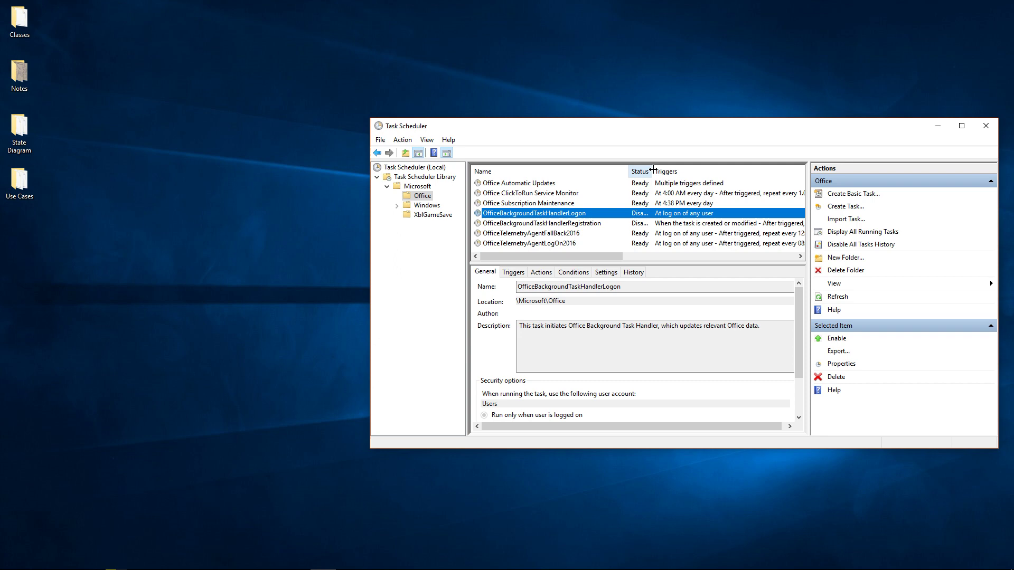
drag(652, 172, 666, 173)
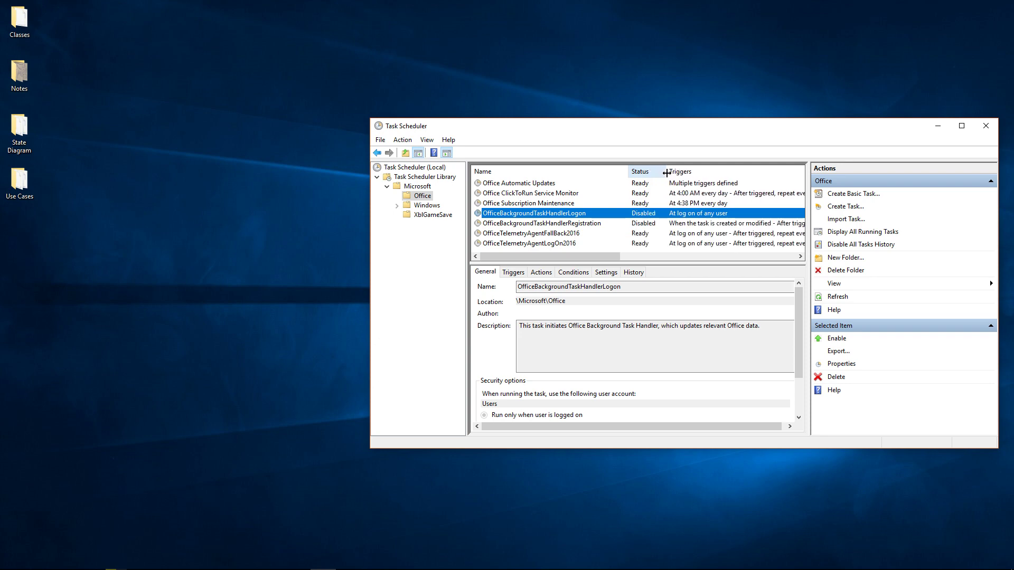
click(549, 224)
click(555, 214)
click(557, 224)
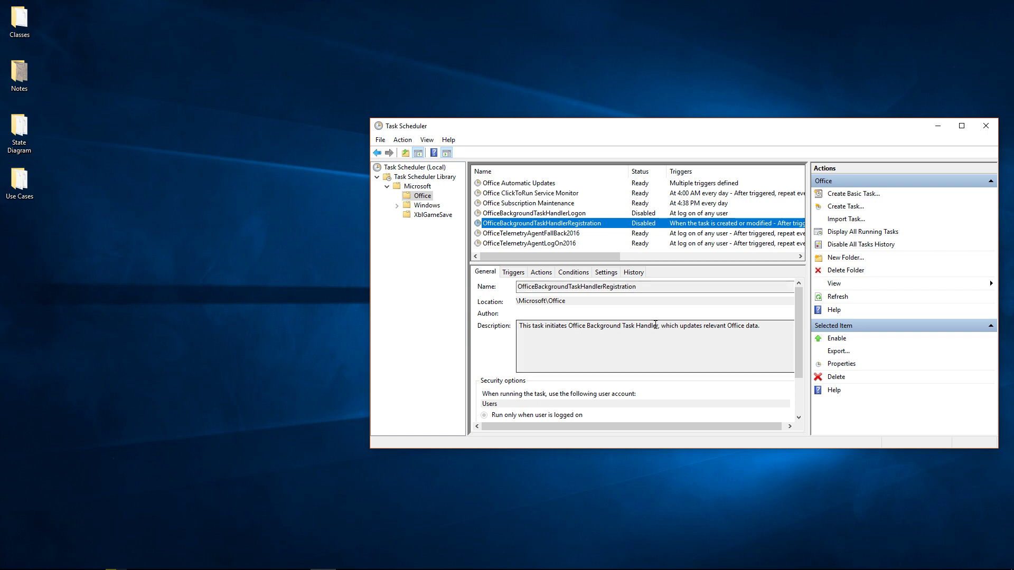
Step: Review the Registration, Logon and Office Subscription Maintenance task details again
double_click(736, 327)
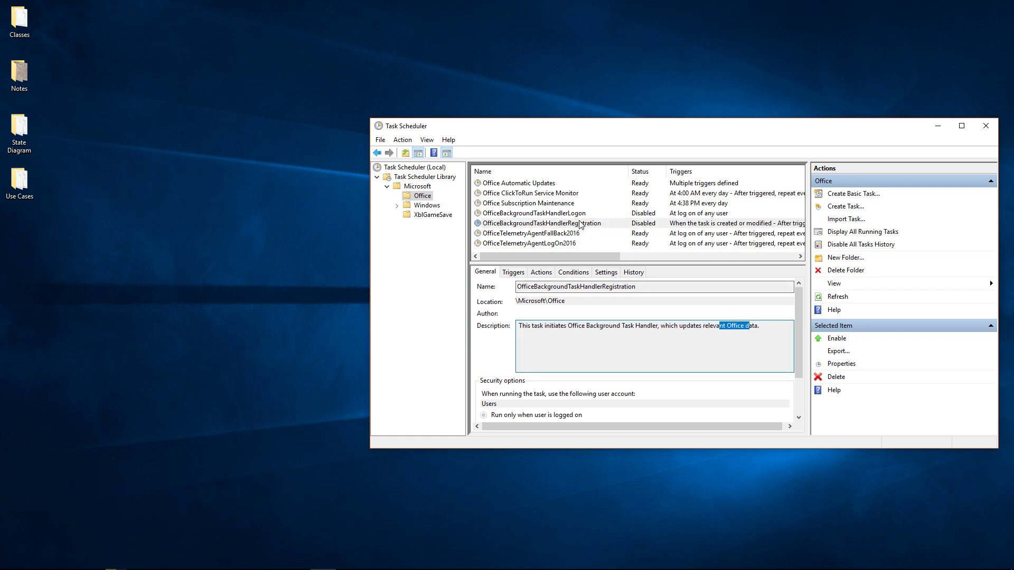
click(581, 213)
click(581, 225)
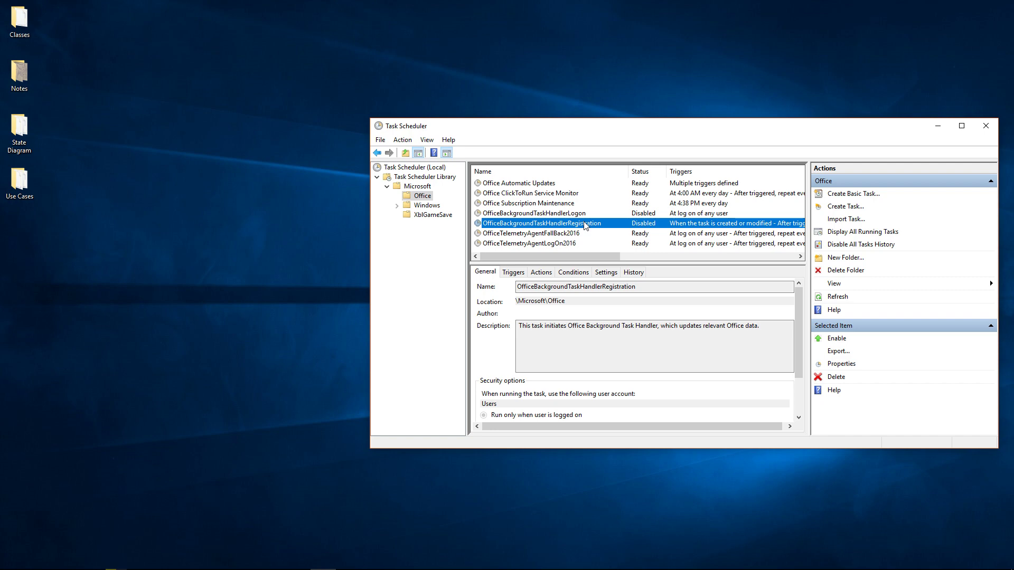
click(621, 204)
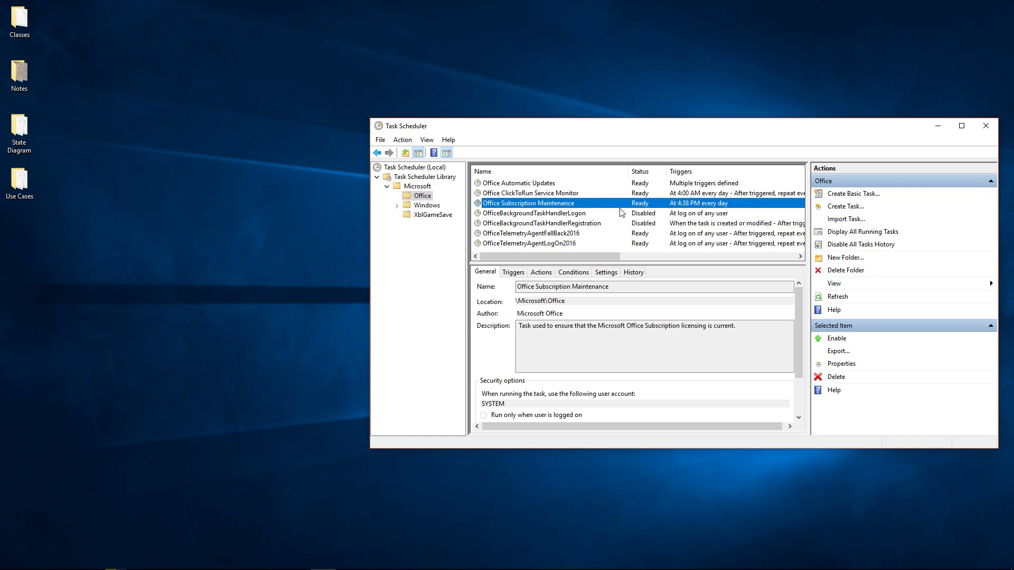
click(620, 214)
click(615, 223)
click(612, 216)
click(611, 225)
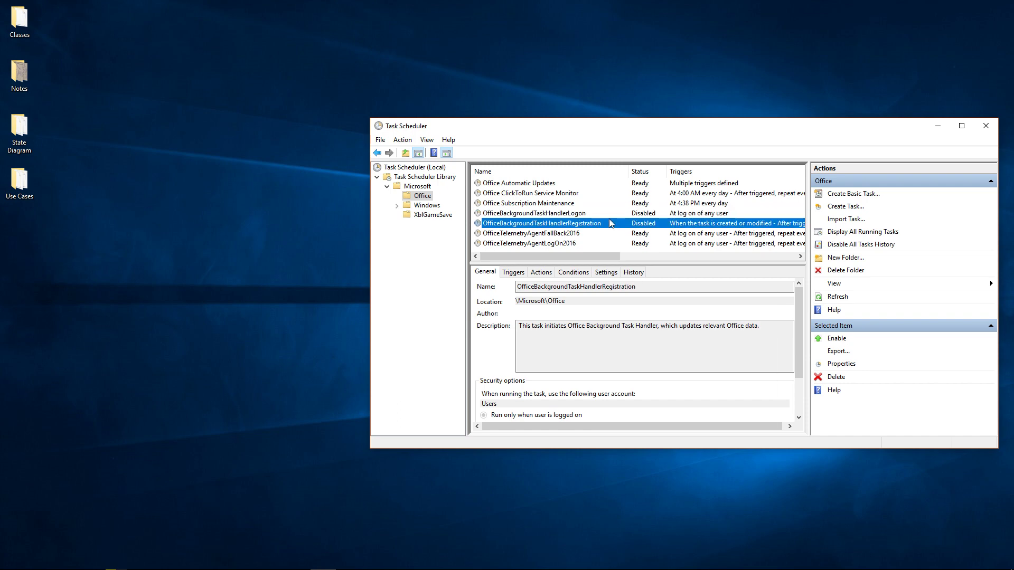
Step: Re-enable the Logon task, disable it again, then re-enable the Registration task
right_click(603, 216)
click(633, 220)
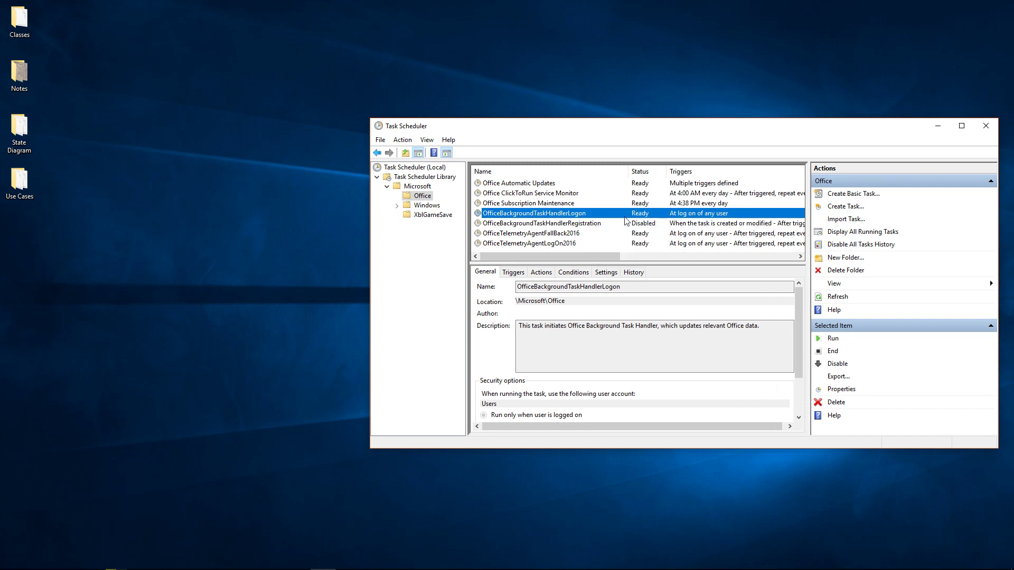
right_click(608, 213)
click(628, 244)
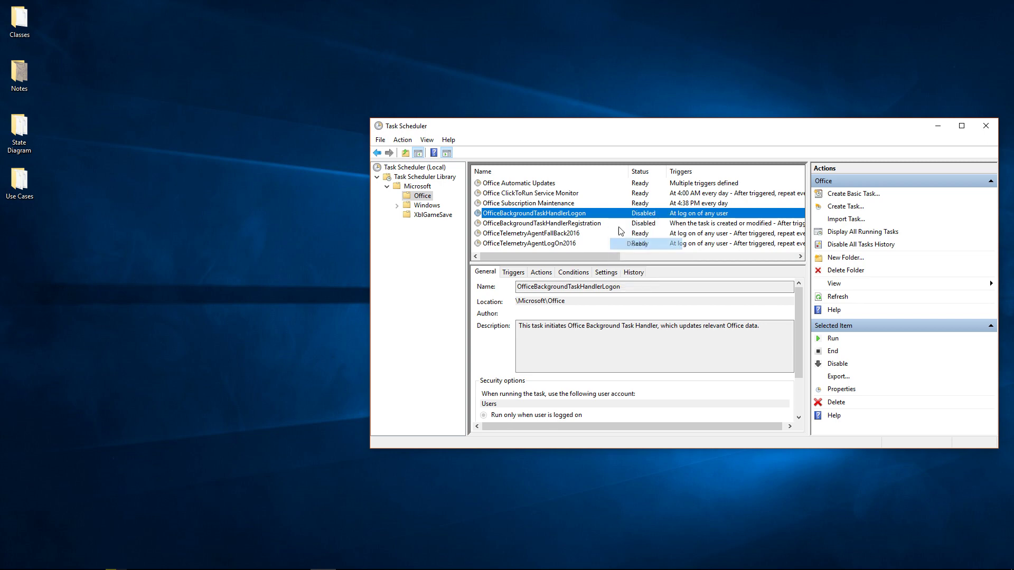
right_click(628, 224)
click(655, 231)
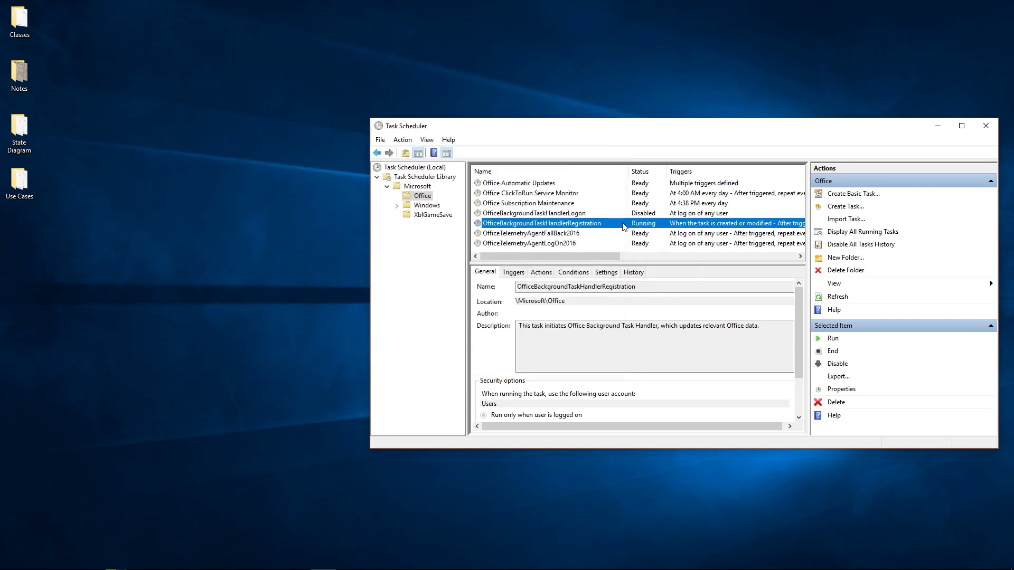
Step: Run the OfficeBackgroundTaskHandlerRegistration task, then disable it again
right_click(622, 223)
click(634, 228)
right_click(636, 225)
click(655, 241)
right_click(641, 224)
click(650, 228)
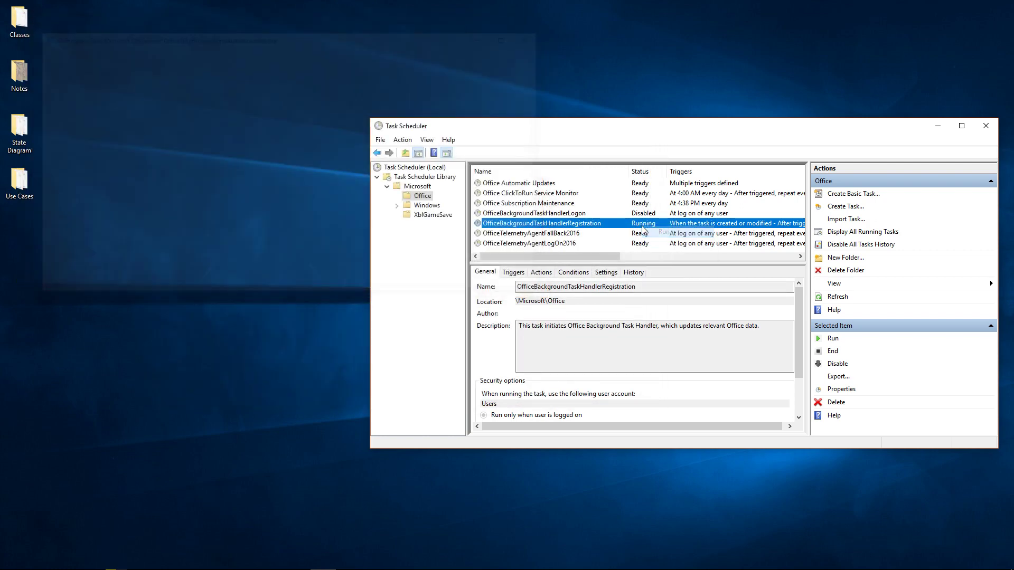
right_click(635, 224)
click(641, 229)
right_click(639, 224)
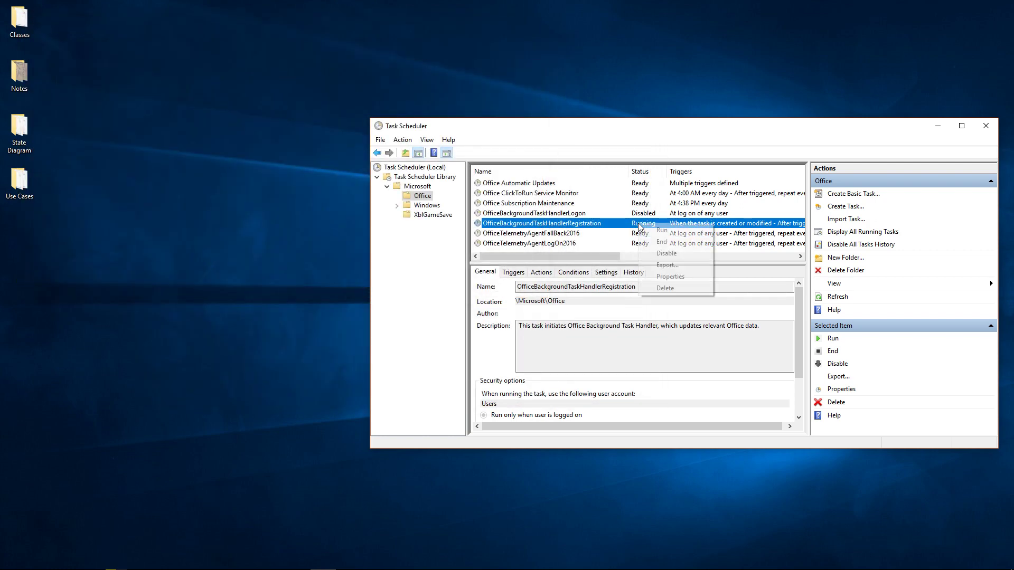
click(671, 256)
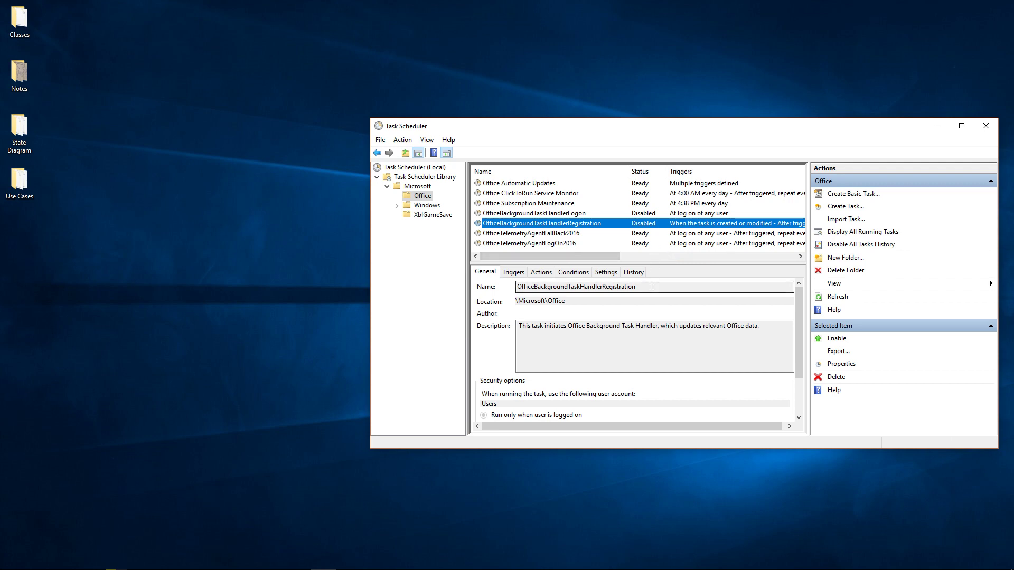
mouse_move(616, 258)
mouse_down()
mouse_move(649, 258)
mouse_move(609, 257)
mouse_up()
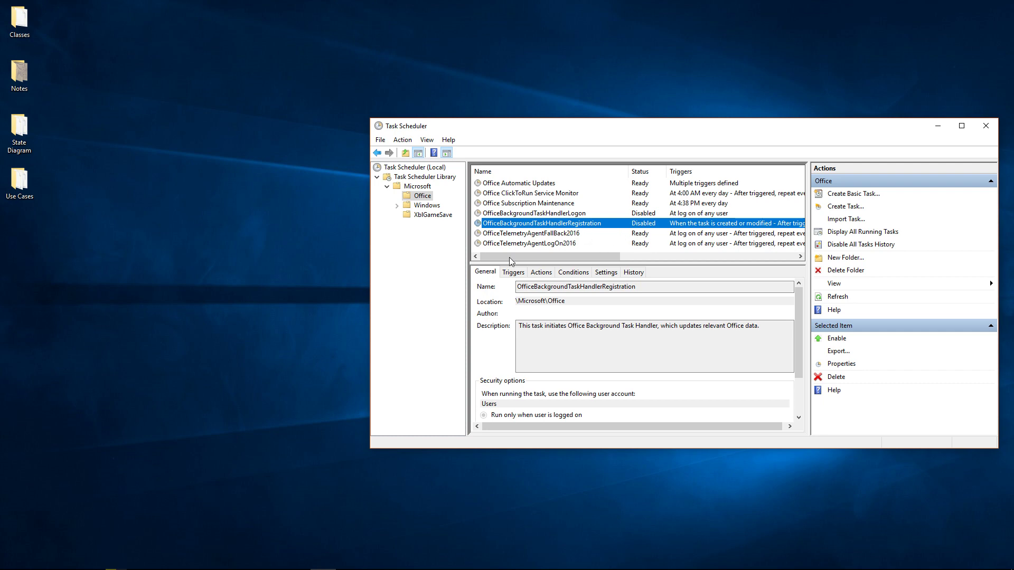
click(536, 273)
click(565, 273)
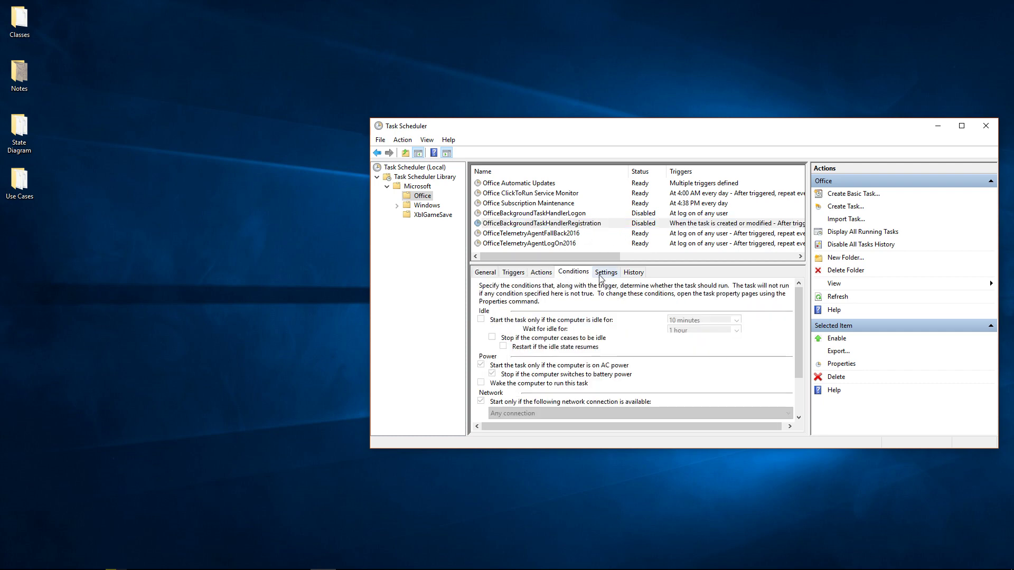
click(602, 275)
scroll(621, 320, down, 3)
scroll(622, 320, up, 3)
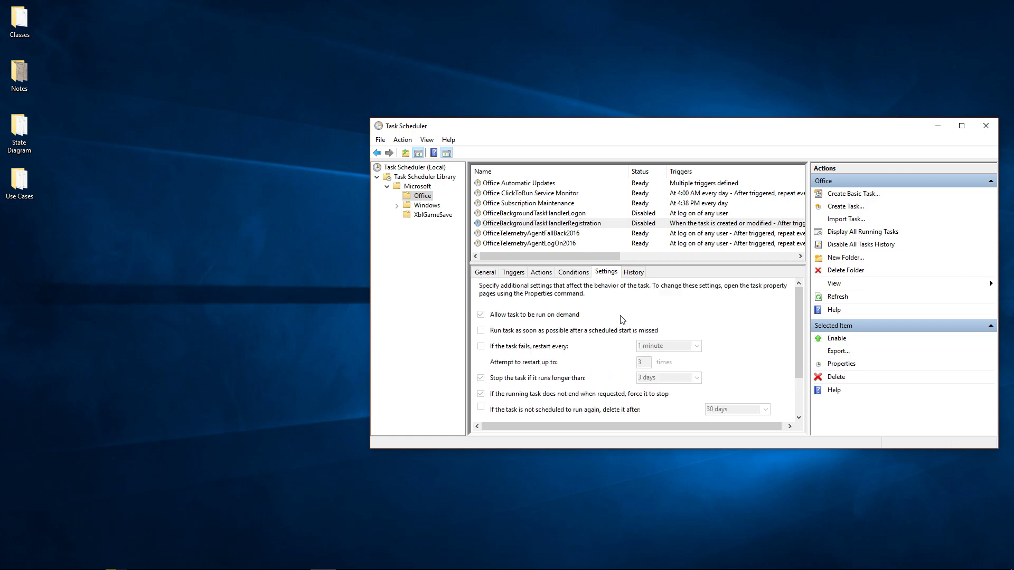
click(633, 271)
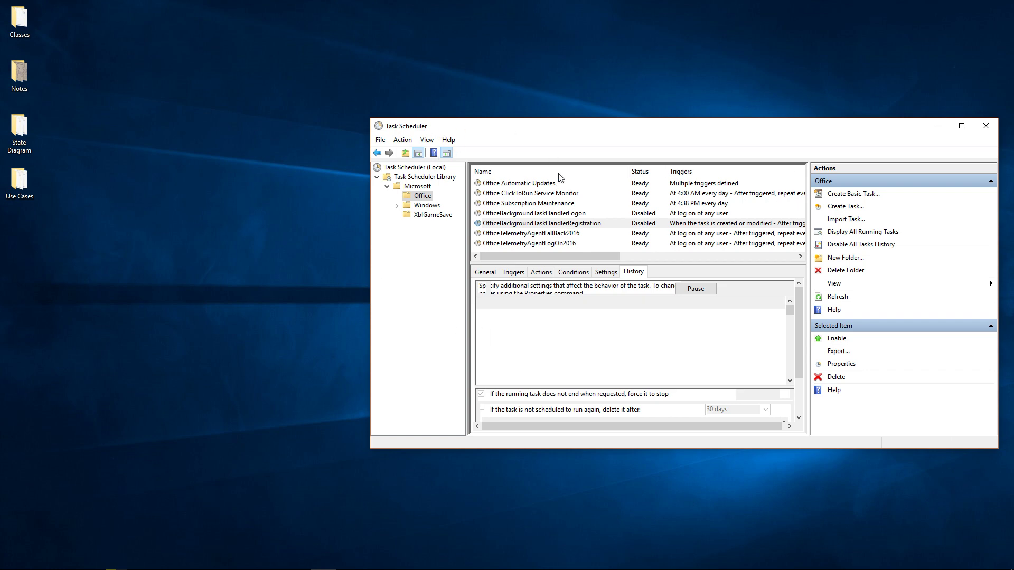
drag(576, 127, 552, 131)
click(340, 286)
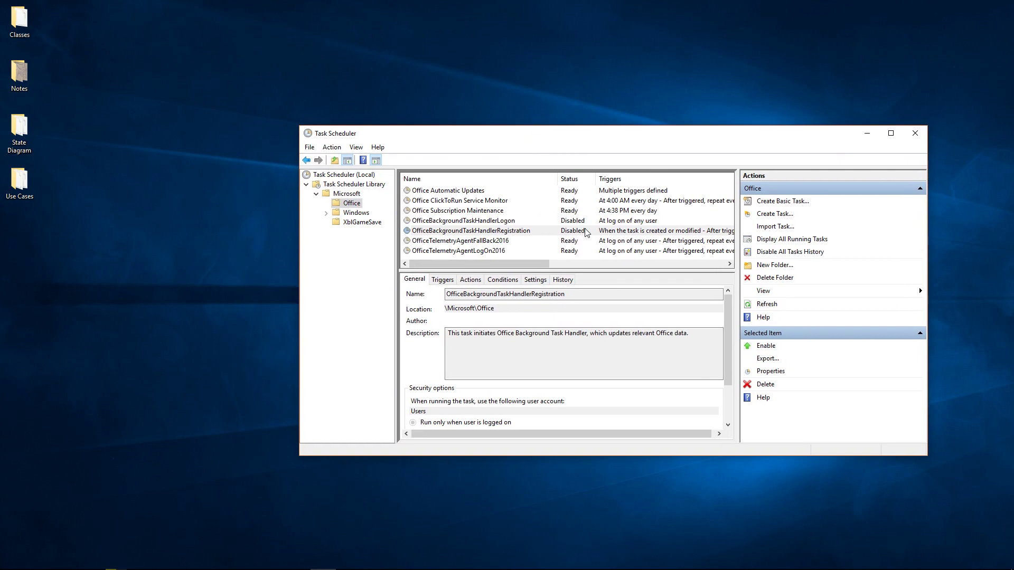